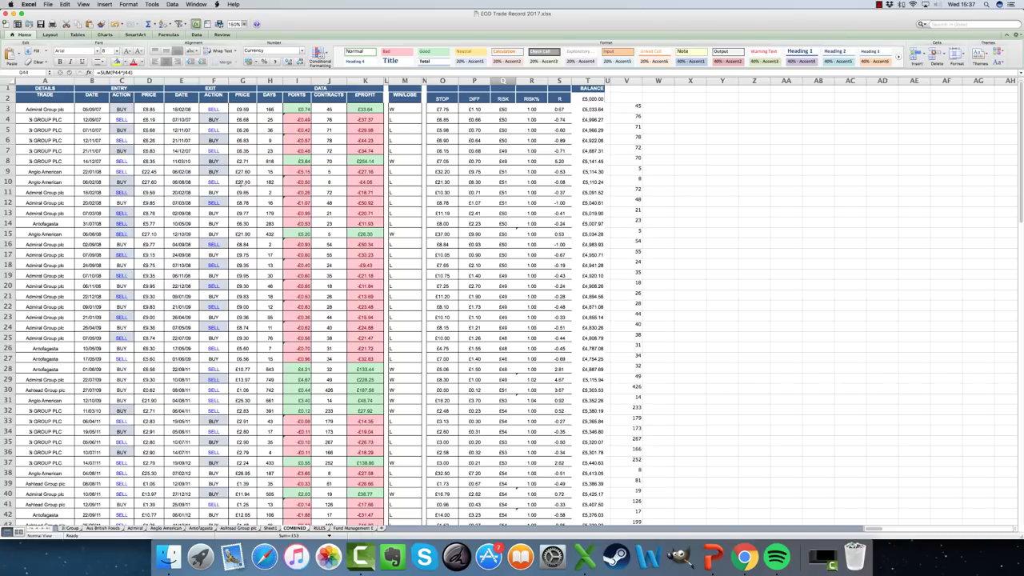
- Set the worksheet zoom to 200% and look over the first trades on the COMBINED sheet
{"action": "left_click", "coordinate": [244, 24]}
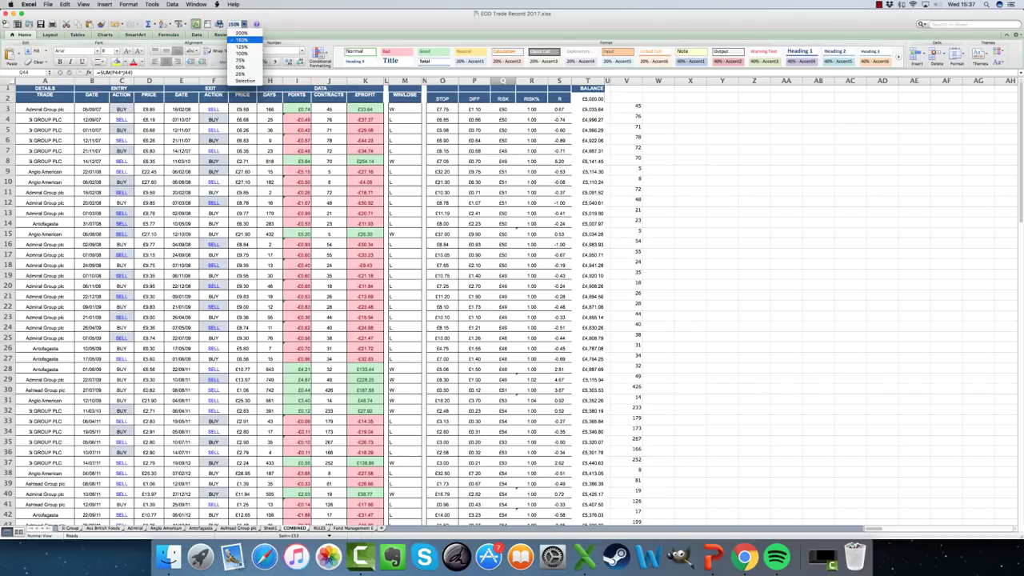
{"action": "left_click", "coordinate": [239, 38]}
{"action": "scroll", "coordinate": [316, 124], "scroll_direction": "up", "scroll_amount": 5}
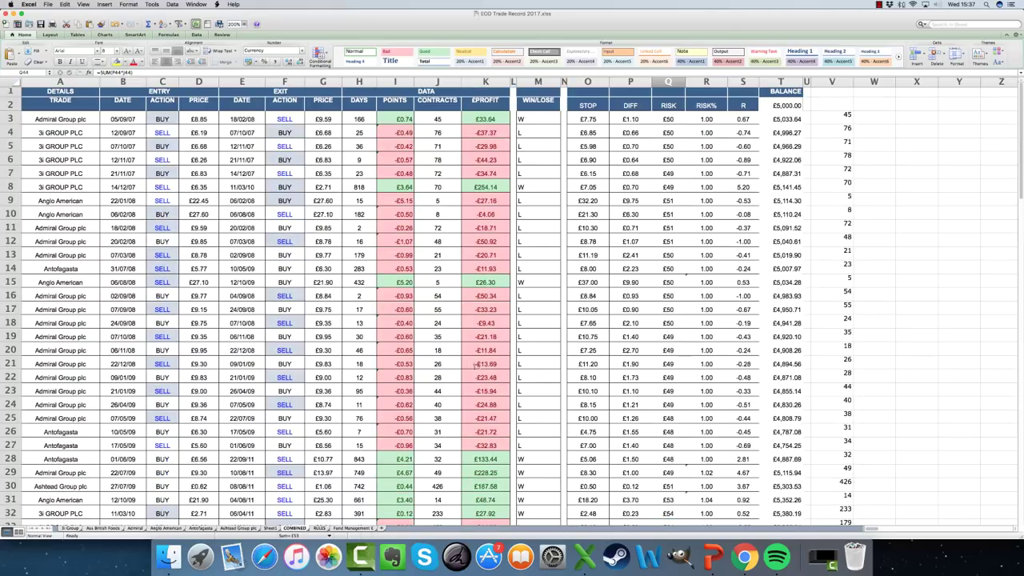
{"action": "scroll", "coordinate": [254, 339], "scroll_direction": "down", "scroll_amount": 1}
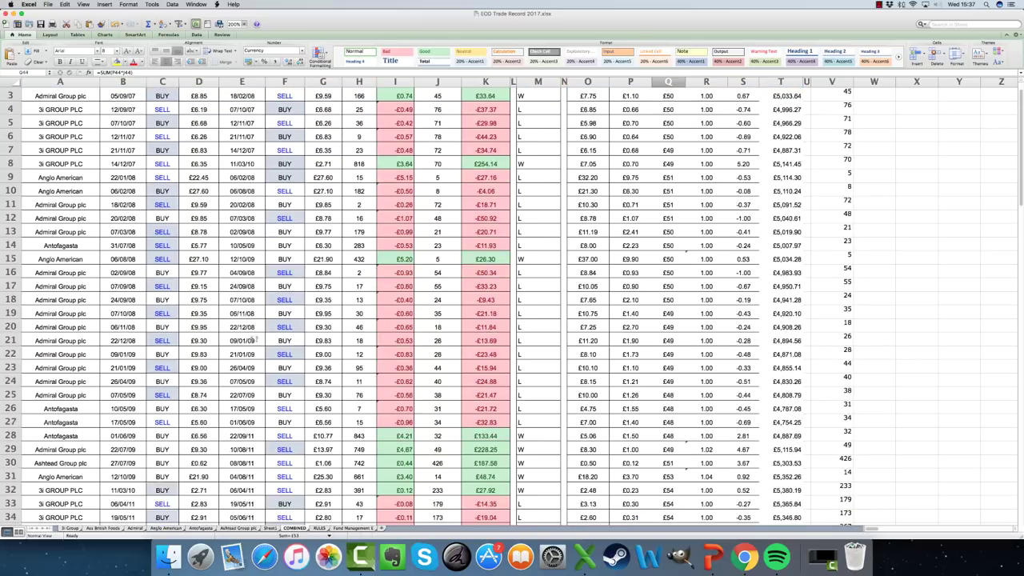
{"action": "scroll", "coordinate": [254, 339], "scroll_direction": "down", "scroll_amount": 2}
{"action": "scroll", "coordinate": [254, 337], "scroll_direction": "up", "scroll_amount": 3}
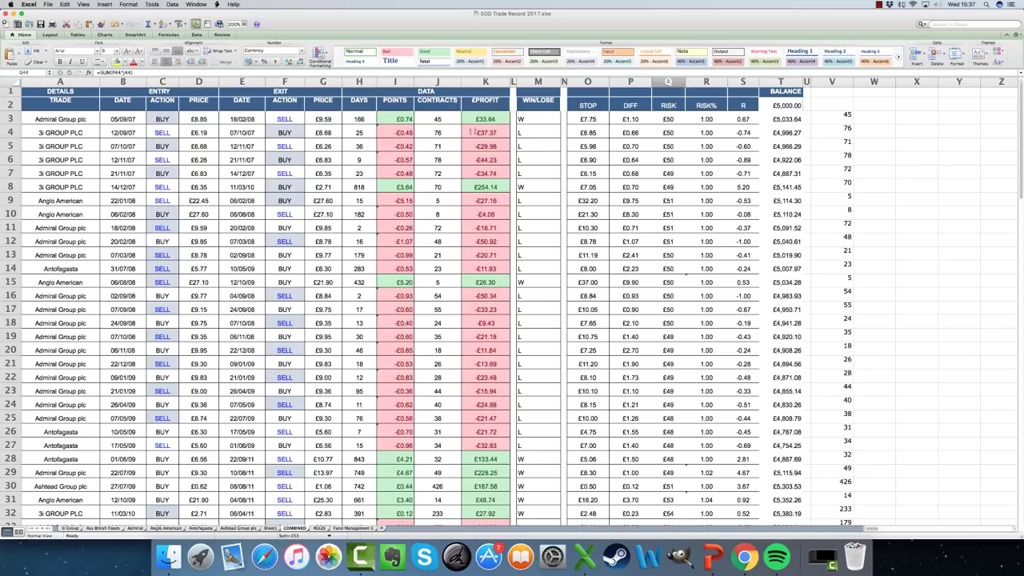
- Go through the early losing trades one by one in the £PROFIT column, from K4 to K10
{"action": "left_click", "coordinate": [473, 132]}
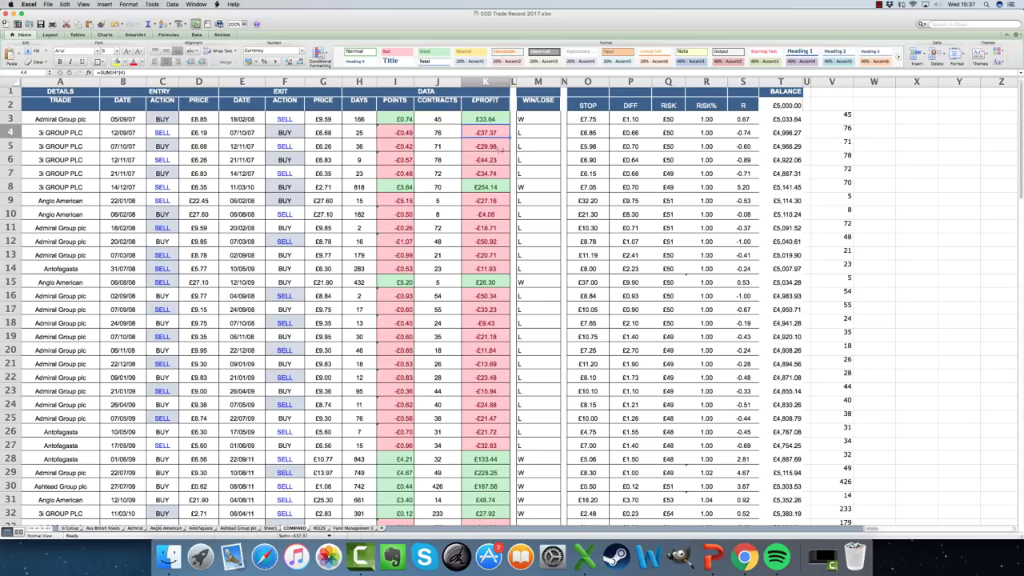
{"action": "left_click", "coordinate": [500, 146]}
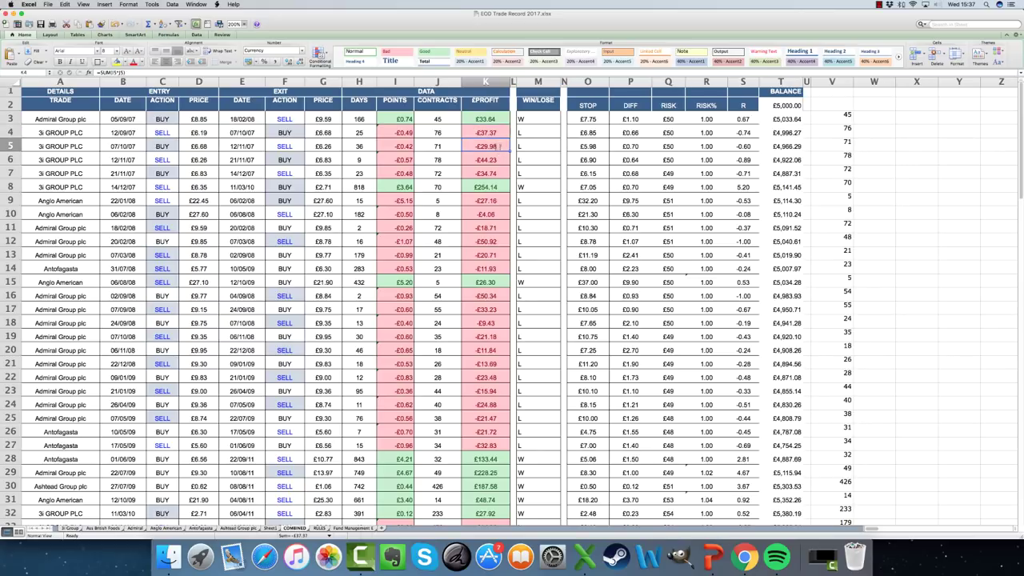
{"action": "left_click", "coordinate": [501, 159]}
{"action": "left_click", "coordinate": [506, 171]}
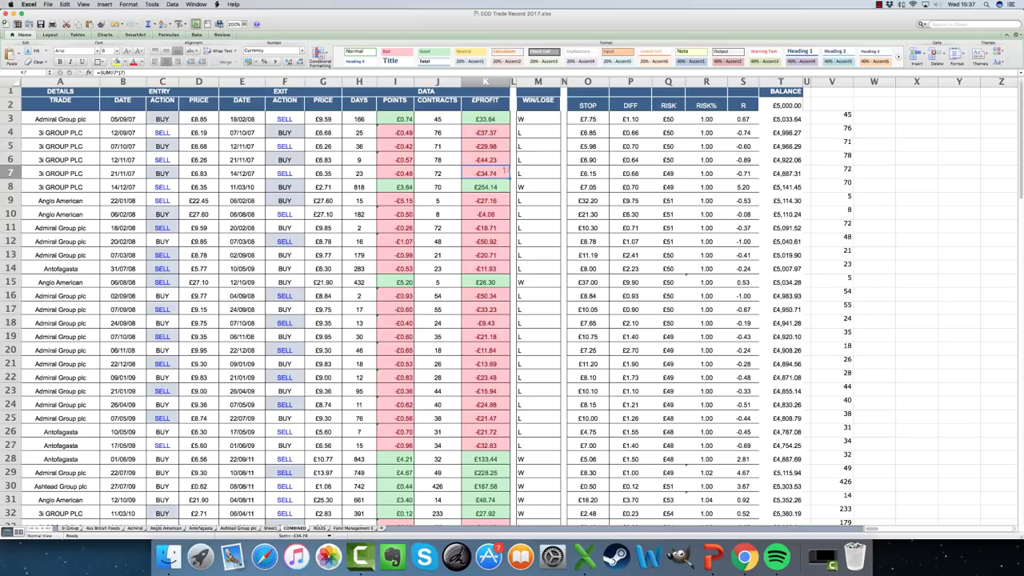
{"action": "left_click", "coordinate": [497, 203]}
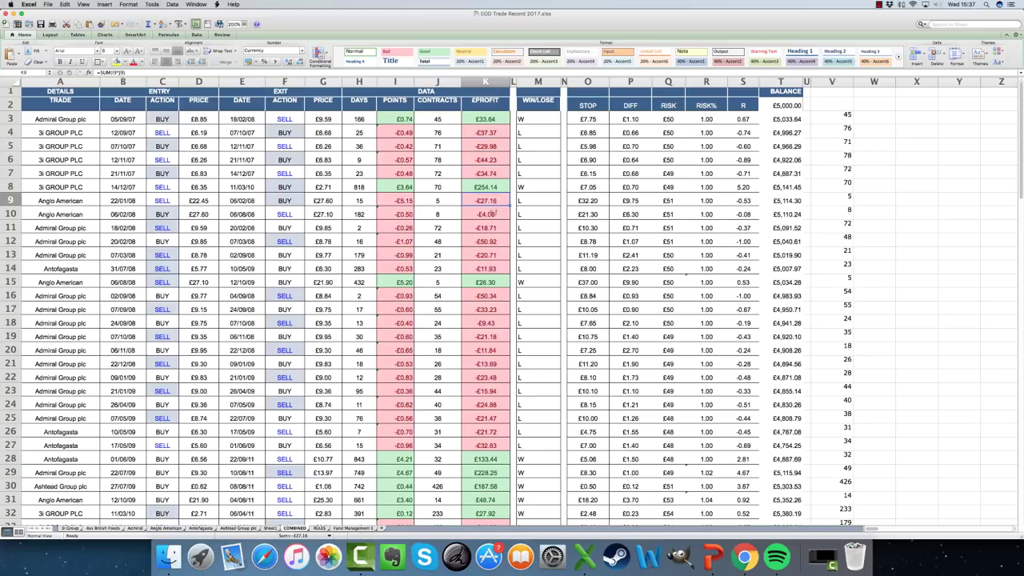
{"action": "left_click", "coordinate": [494, 212]}
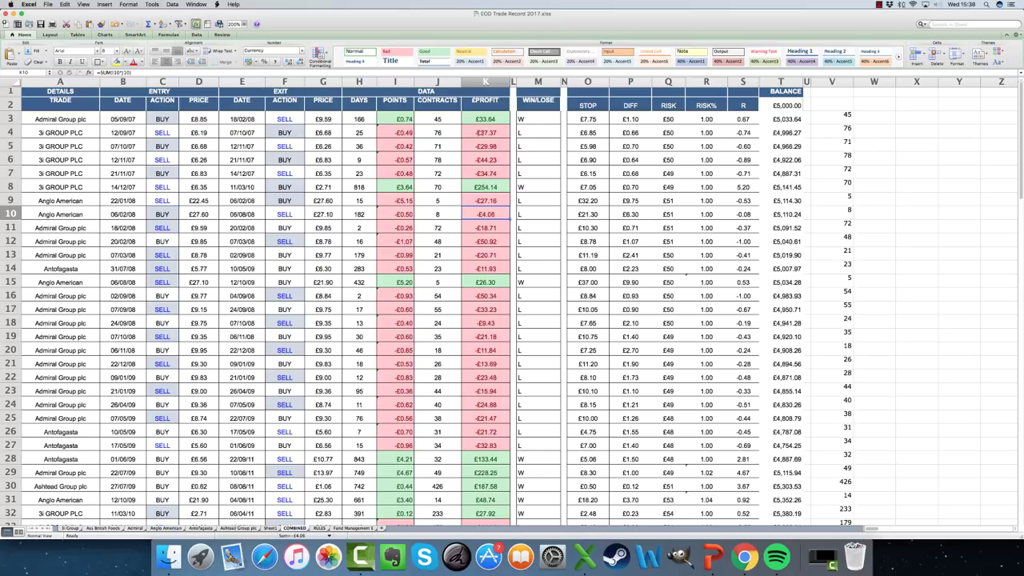
- Recheck the opening losses in the £PROFIT column and compare them with the early winning trades, including K3 and K8
{"action": "left_click", "coordinate": [482, 132]}
{"action": "left_click", "coordinate": [483, 146]}
{"action": "left_click", "coordinate": [485, 160]}
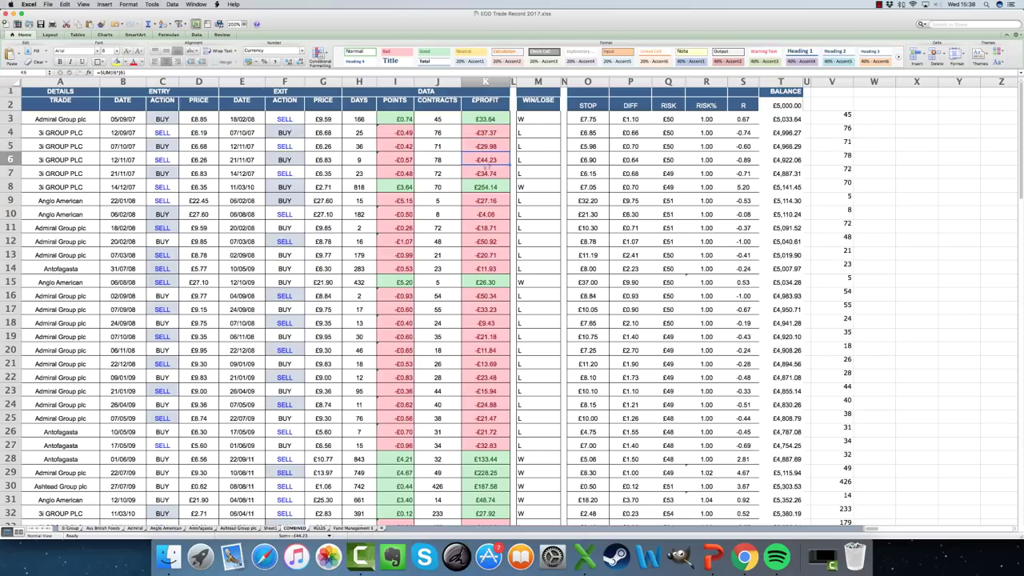
{"action": "left_click", "coordinate": [486, 173]}
{"action": "left_click", "coordinate": [488, 197]}
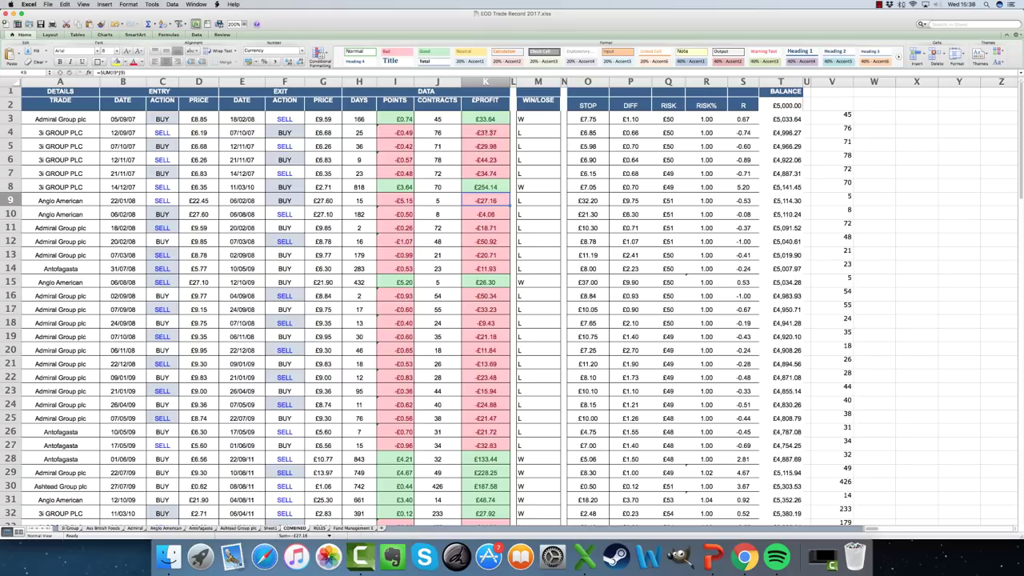
{"action": "left_click", "coordinate": [486, 186]}
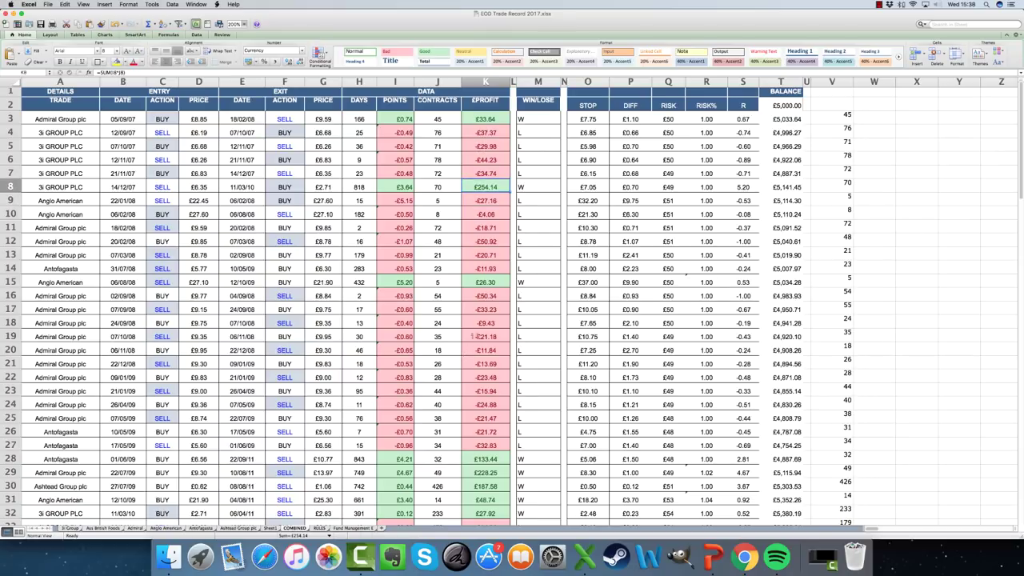
{"action": "left_click", "coordinate": [484, 284]}
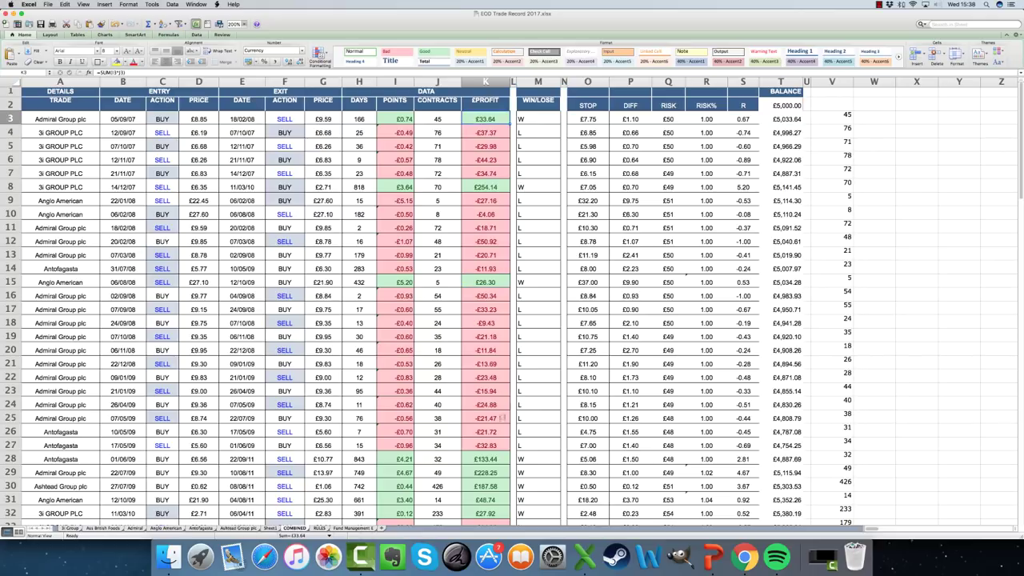
- Inspect the winning trades in K28 to K30 against the earlier losses in K10 and K18
{"action": "left_click", "coordinate": [485, 458]}
{"action": "left_click", "coordinate": [489, 473]}
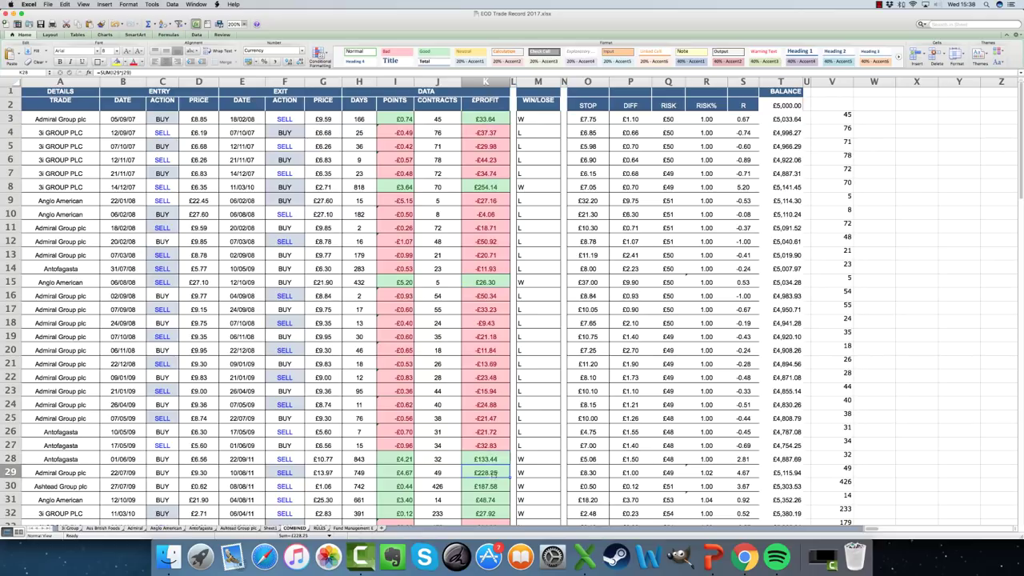
{"action": "left_click", "coordinate": [499, 488]}
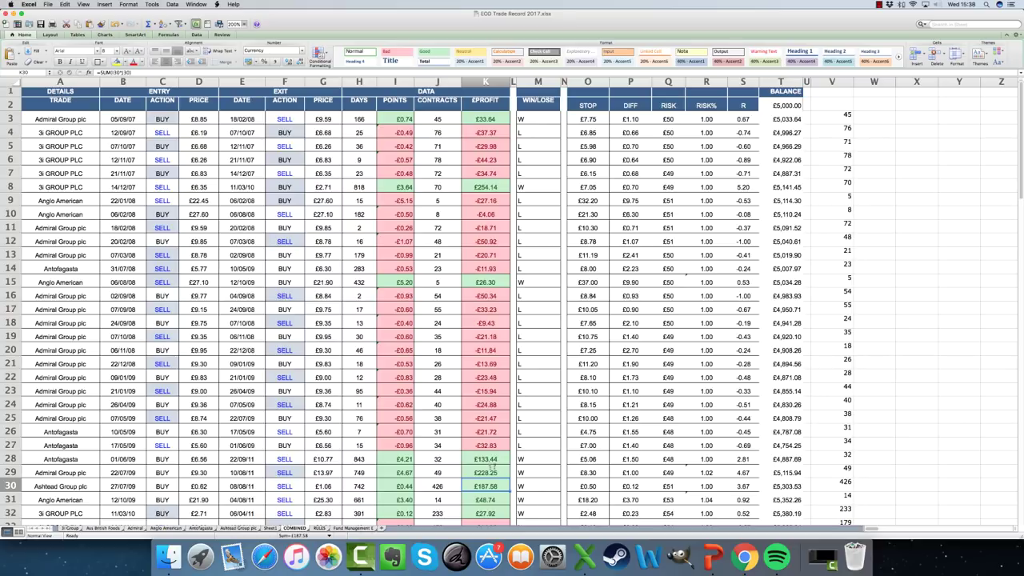
{"action": "left_click", "coordinate": [480, 215]}
{"action": "left_click", "coordinate": [488, 321]}
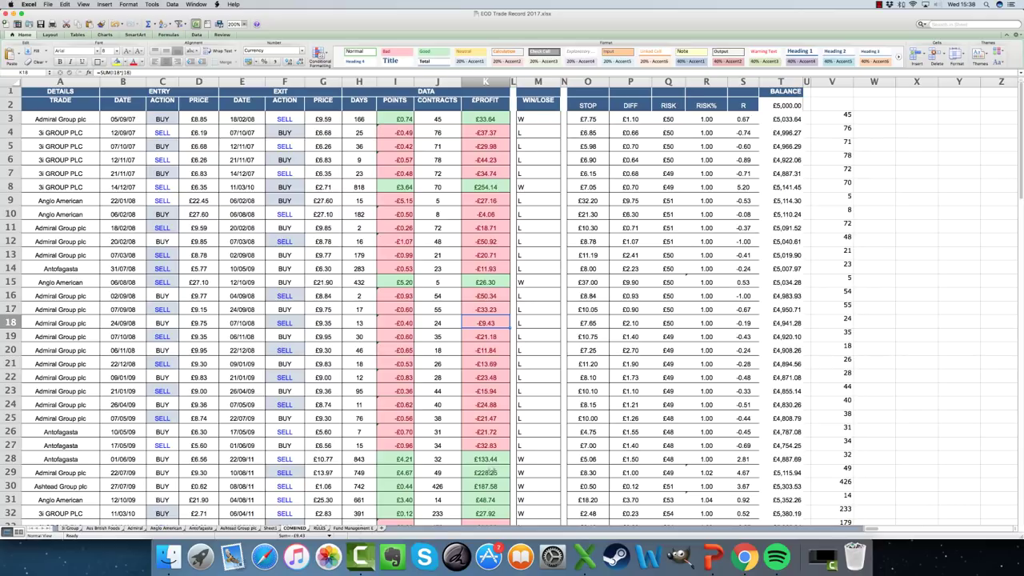
{"action": "left_click", "coordinate": [491, 472]}
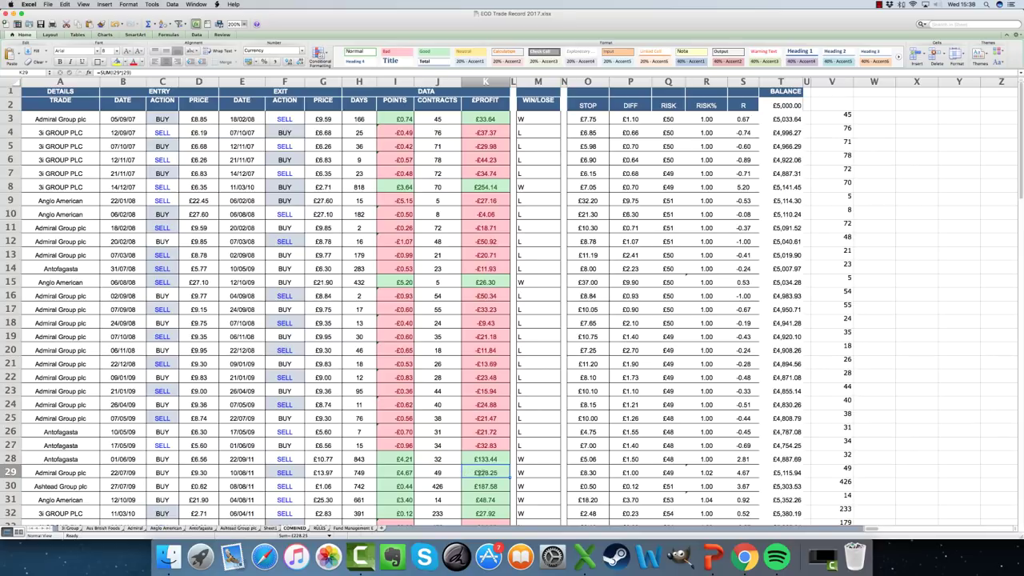
- Highlight the losing run K16:K27 in the £PROFIT column and compare it with the winning trades that follow
{"action": "scroll", "coordinate": [472, 232], "scroll_direction": "down", "scroll_amount": 5}
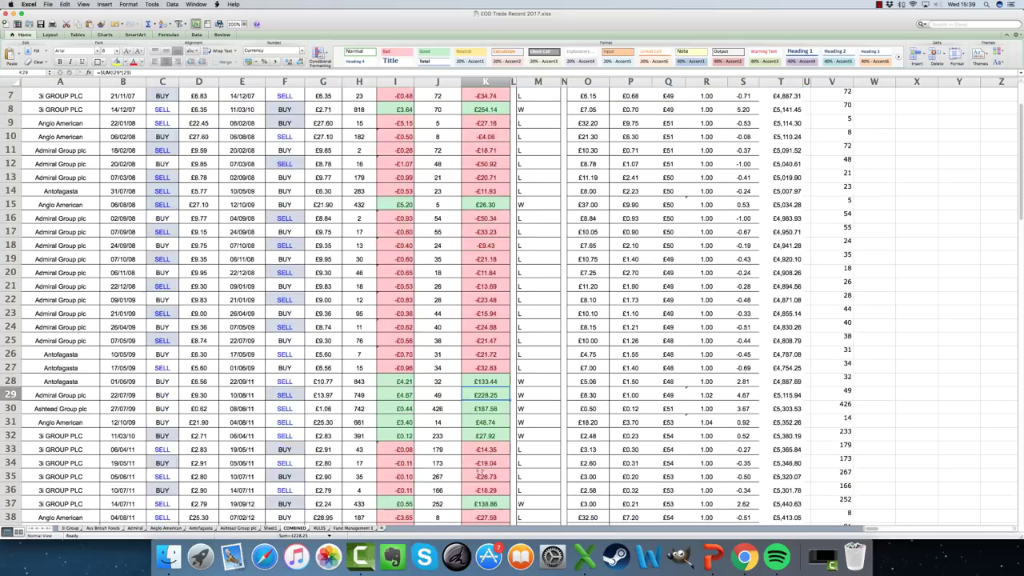
{"action": "scroll", "coordinate": [472, 231], "scroll_direction": "up", "scroll_amount": 5}
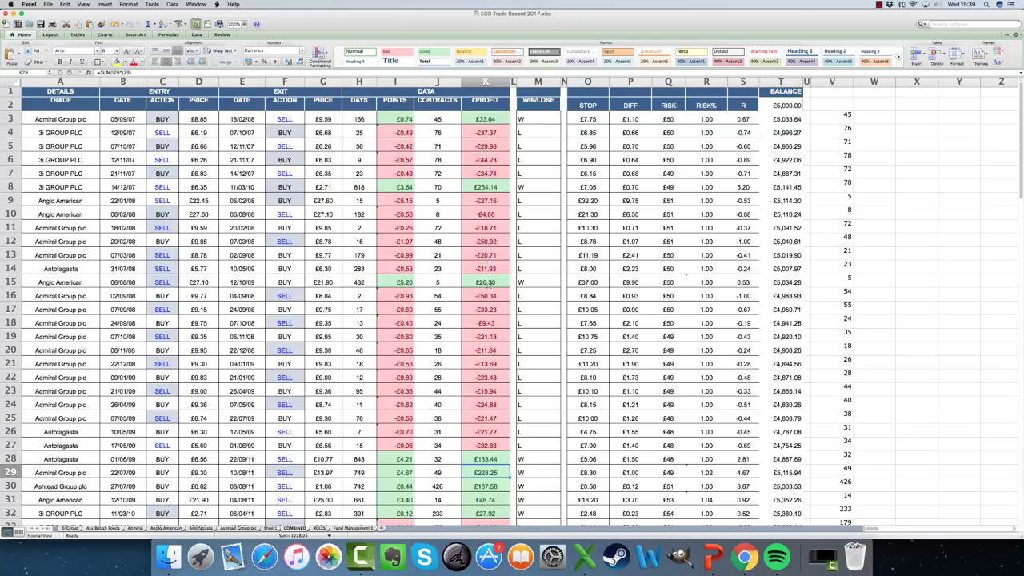
{"action": "left_click_drag", "start_coordinate": [488, 296], "coordinate": [486, 438]}
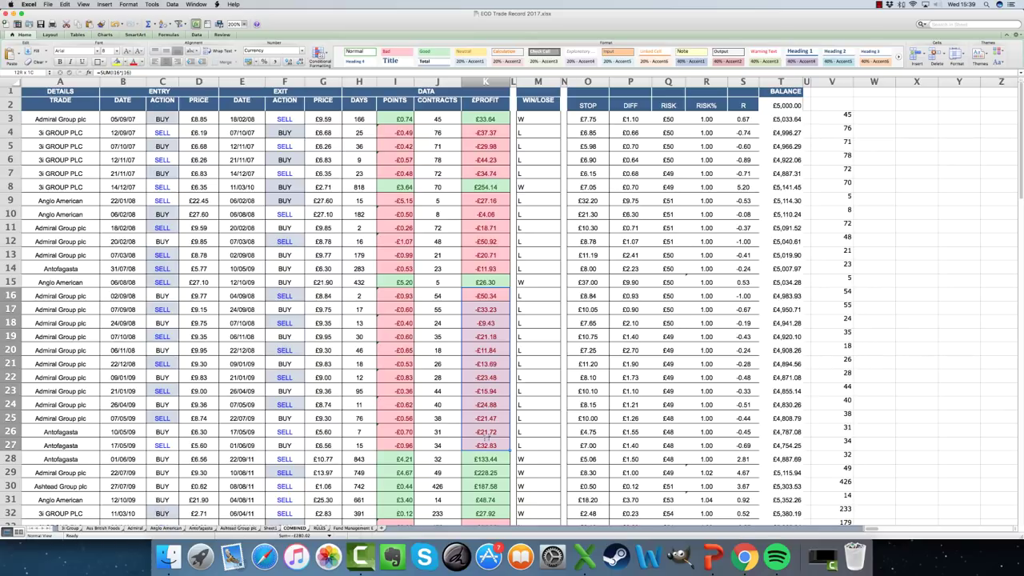
{"action": "left_click_drag", "start_coordinate": [486, 438], "coordinate": [489, 512]}
{"action": "left_click", "coordinate": [483, 417]}
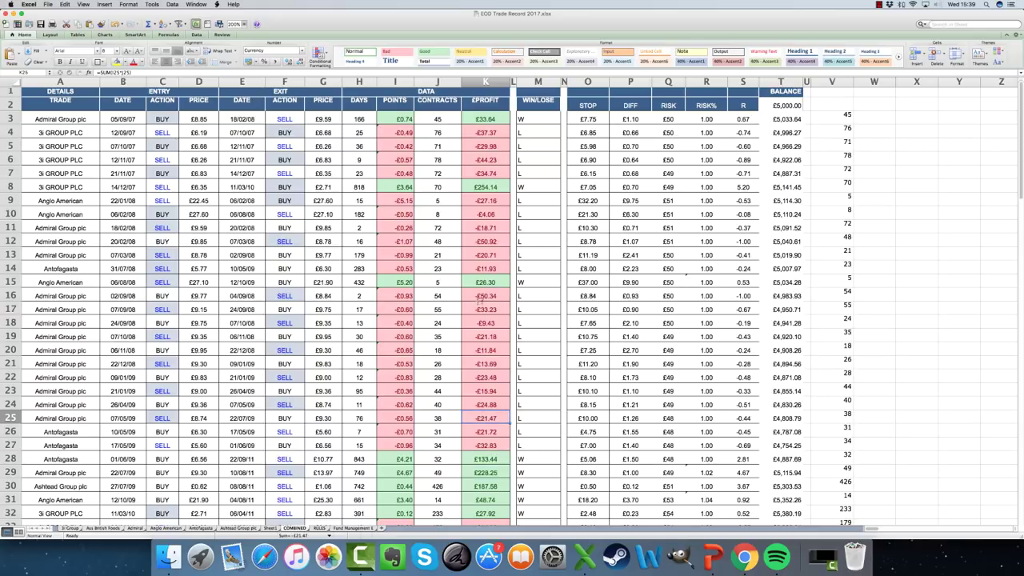
{"action": "left_click_drag", "start_coordinate": [483, 295], "coordinate": [485, 438]}
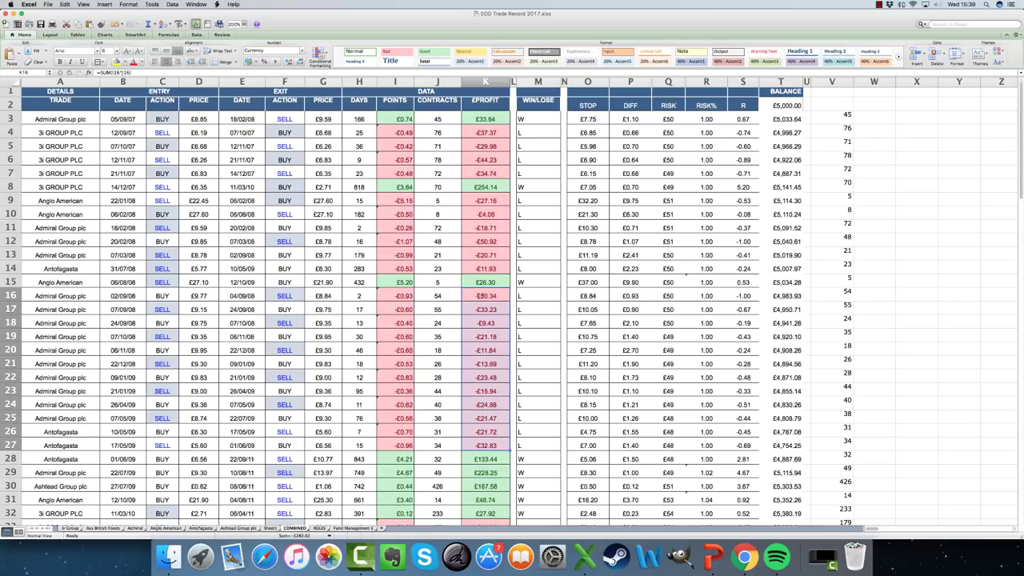
{"action": "left_click", "coordinate": [480, 297]}
- Examine the large winning trades further down the £PROFIT column, in K44 and K54
{"action": "scroll", "coordinate": [474, 306], "scroll_direction": "down", "scroll_amount": 5}
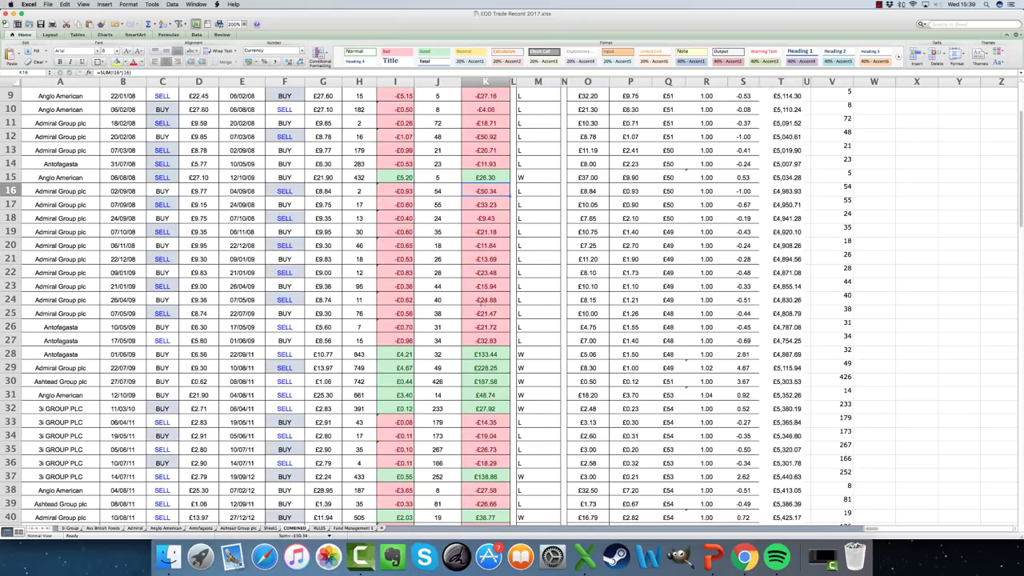
{"action": "scroll", "coordinate": [480, 307], "scroll_direction": "down", "scroll_amount": 4}
{"action": "scroll", "coordinate": [480, 308], "scroll_direction": "down", "scroll_amount": 5}
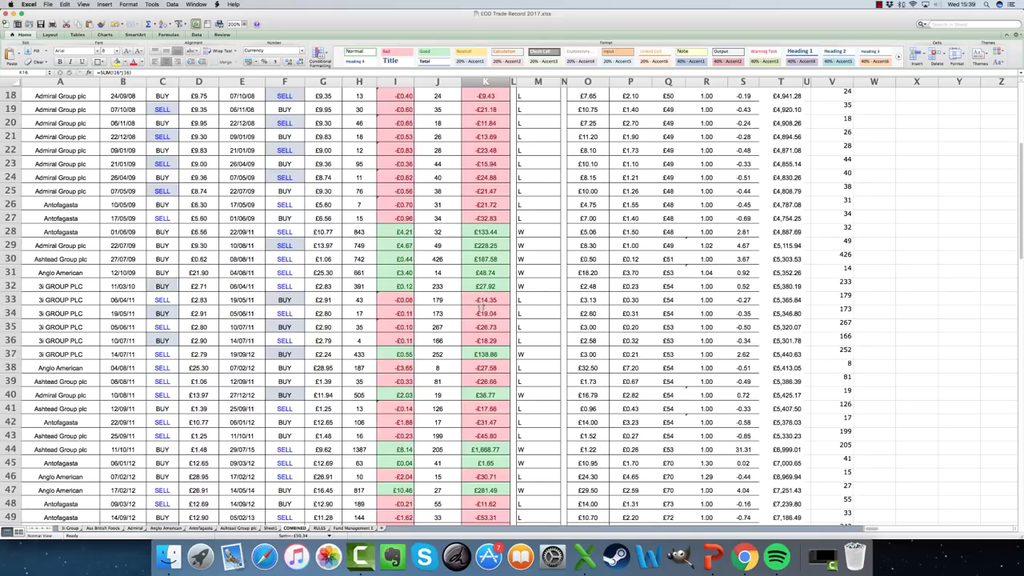
{"action": "left_click", "coordinate": [474, 367]}
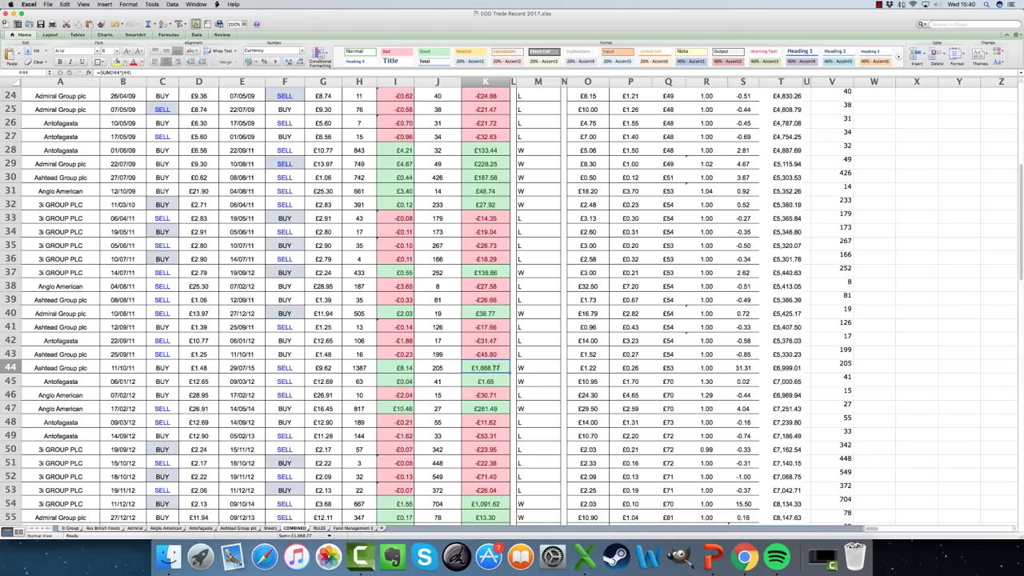
{"action": "scroll", "coordinate": [495, 367], "scroll_direction": "down", "scroll_amount": 3}
{"action": "left_click", "coordinate": [481, 436]}
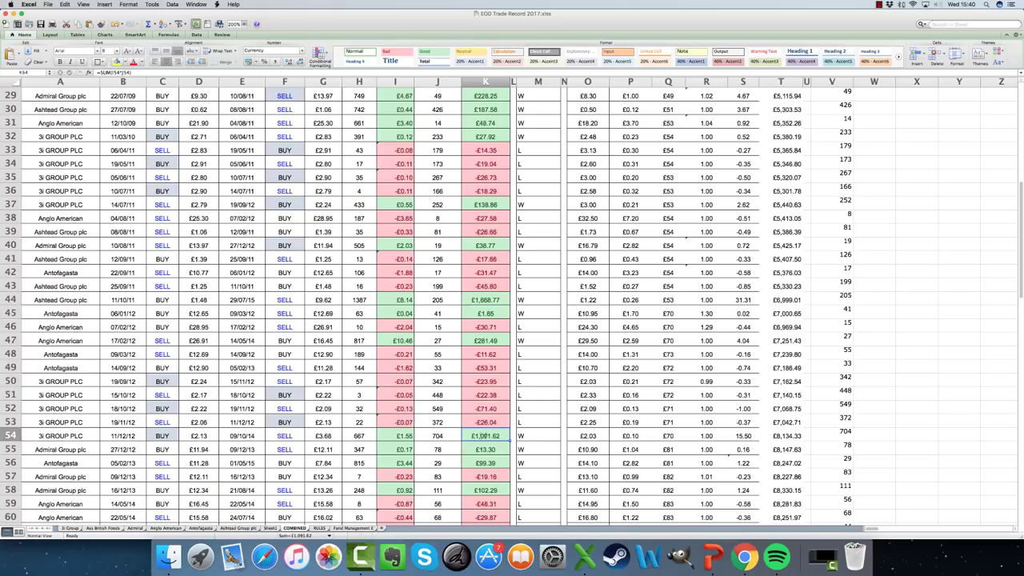
- Highlight the losing run K48:K53 and inspect the winning trades after it, from K54 to K58
{"action": "scroll", "coordinate": [484, 436], "scroll_direction": "down", "scroll_amount": 4}
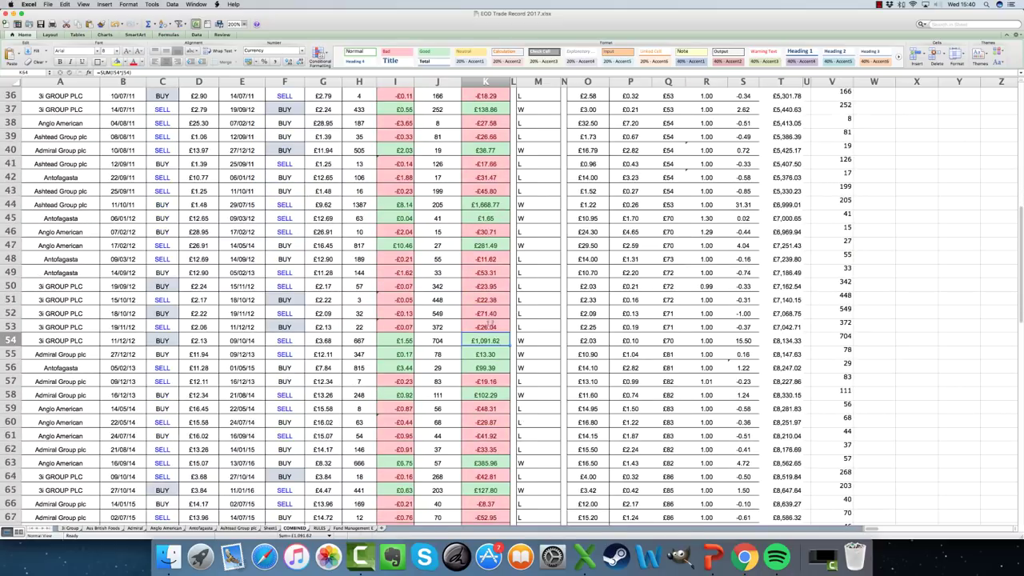
{"action": "left_click_drag", "start_coordinate": [486, 258], "coordinate": [486, 326]}
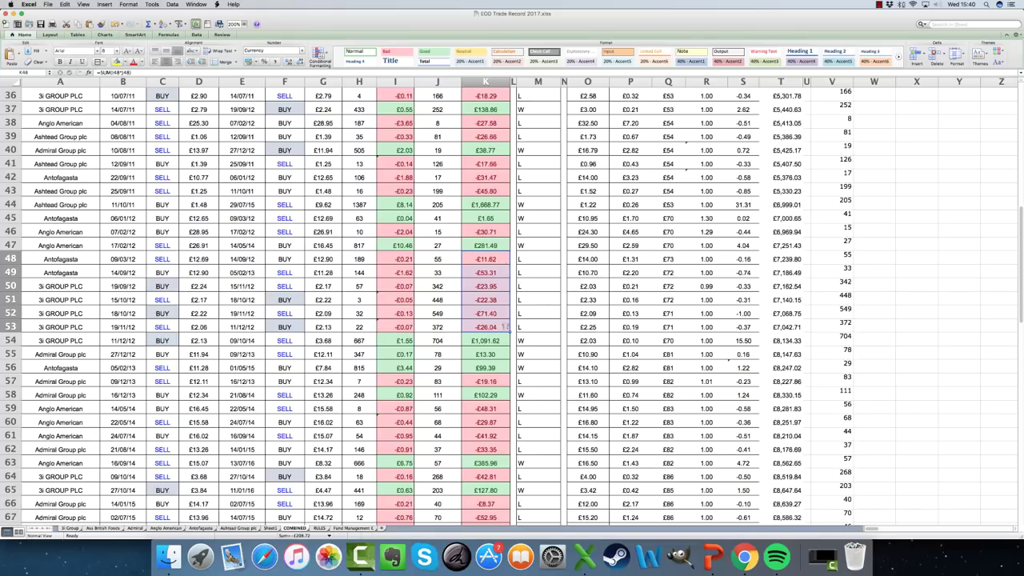
{"action": "left_click", "coordinate": [493, 339]}
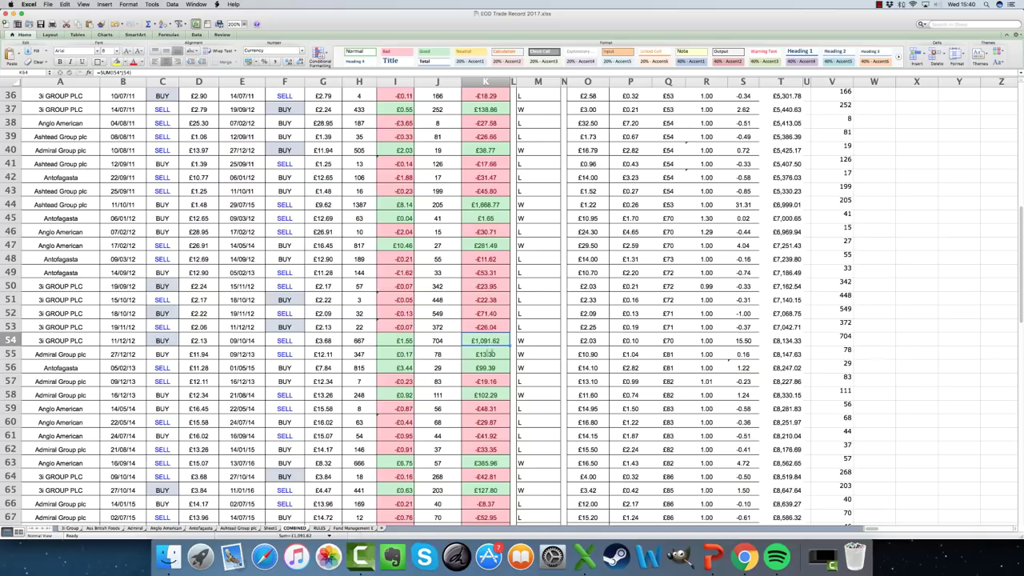
{"action": "left_click_drag", "start_coordinate": [488, 353], "coordinate": [487, 367]}
{"action": "left_click", "coordinate": [490, 395]}
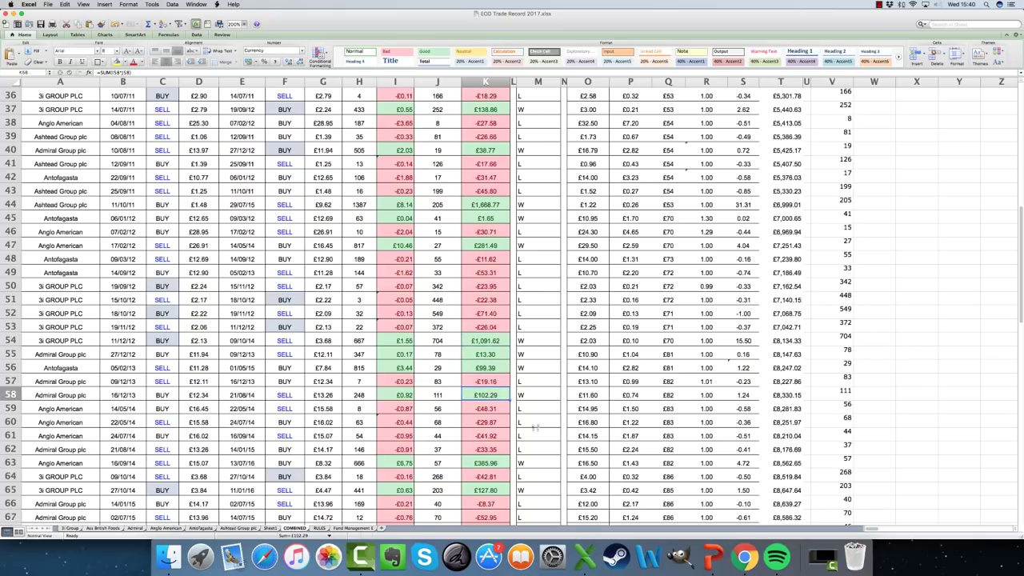
- Check the large open-trade profit in K77, the total profit in K84 and the total number of trades in C86
{"action": "scroll", "coordinate": [498, 408], "scroll_direction": "down", "scroll_amount": 5}
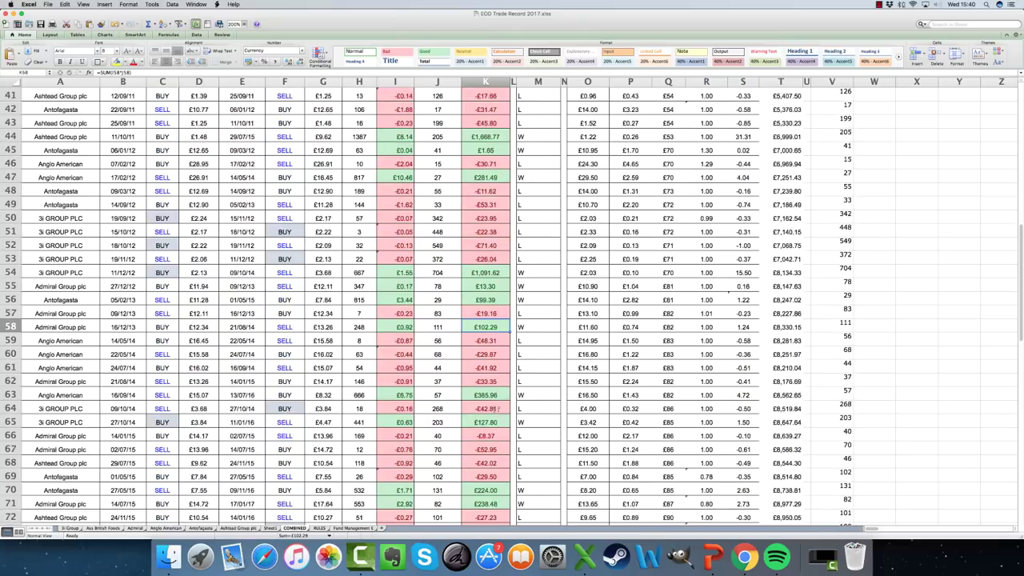
{"action": "scroll", "coordinate": [496, 408], "scroll_direction": "down", "scroll_amount": 3}
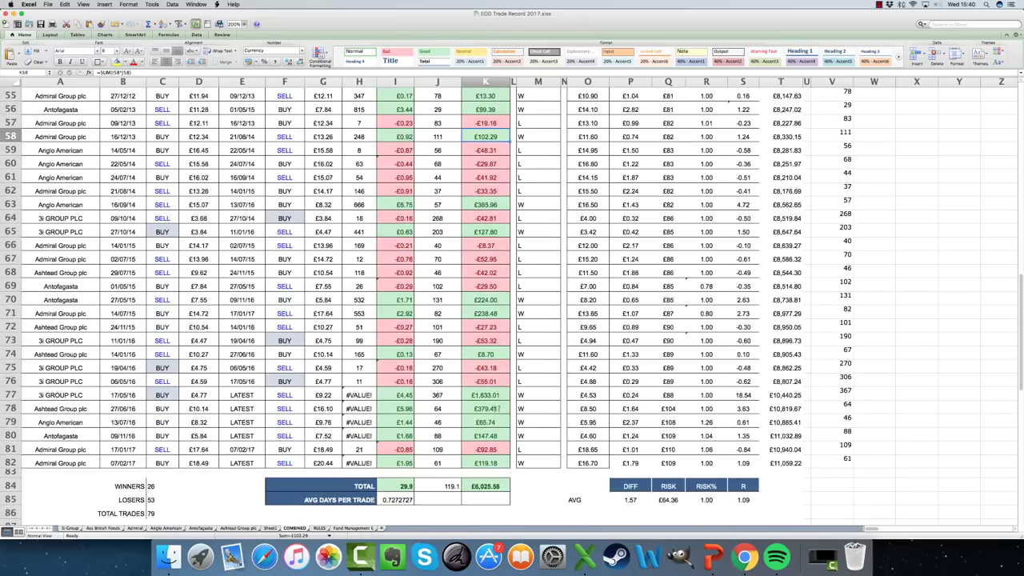
{"action": "left_click", "coordinate": [489, 395]}
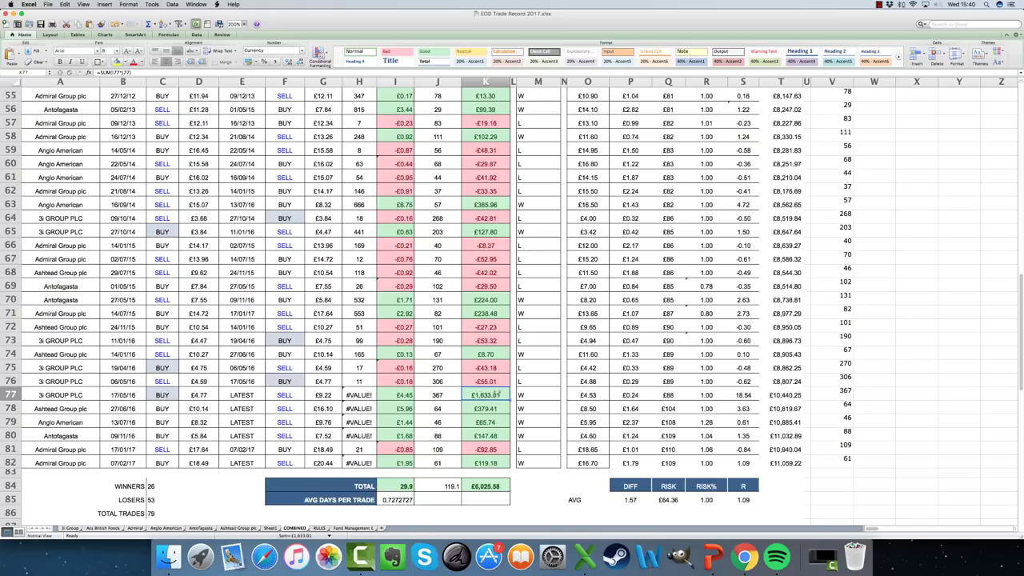
{"action": "left_click", "coordinate": [486, 486]}
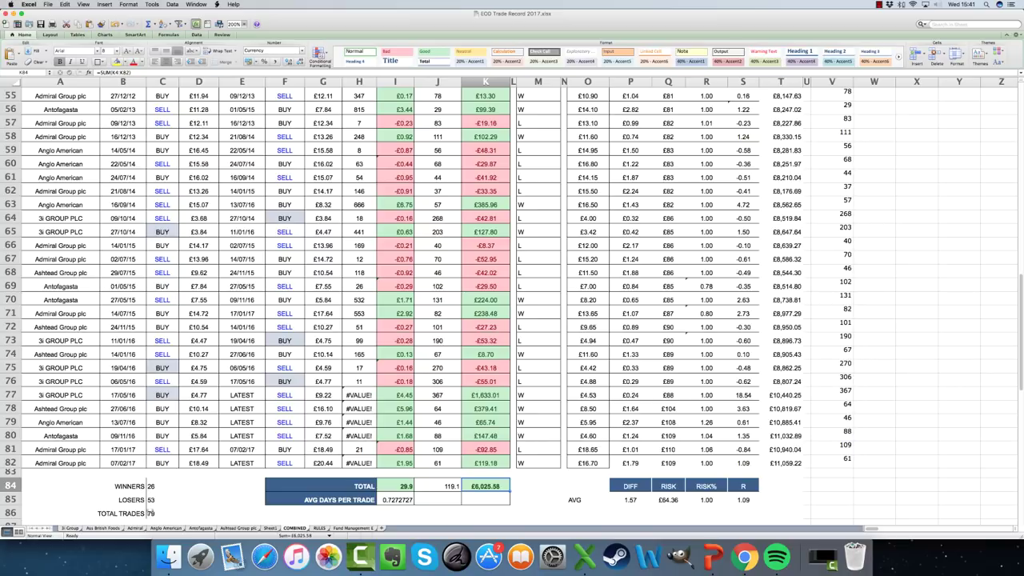
{"action": "left_click", "coordinate": [152, 513]}
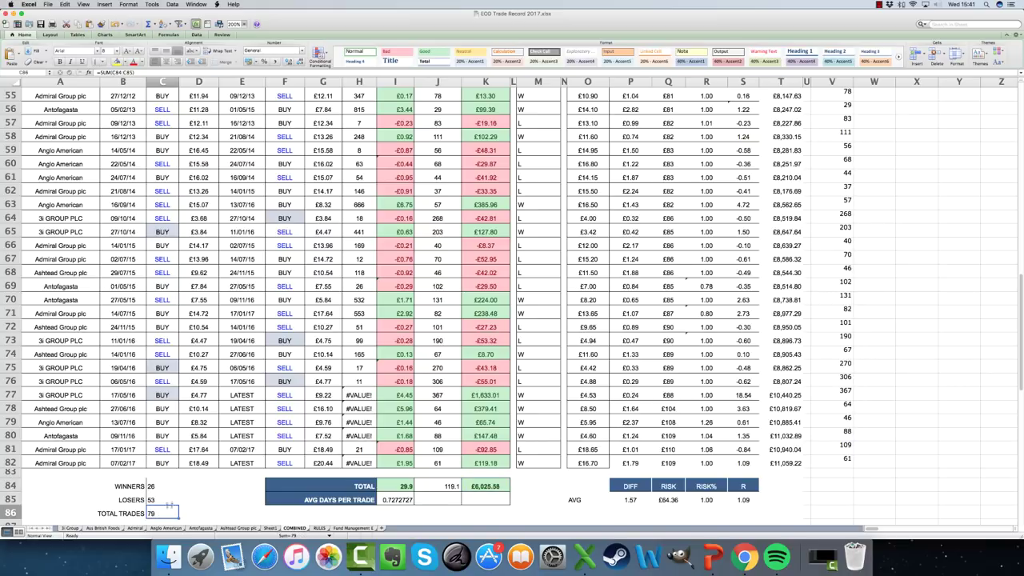
- Check the number of losers in C85, the number of winners in C84 and the win percentage in C89
{"action": "left_click", "coordinate": [165, 501]}
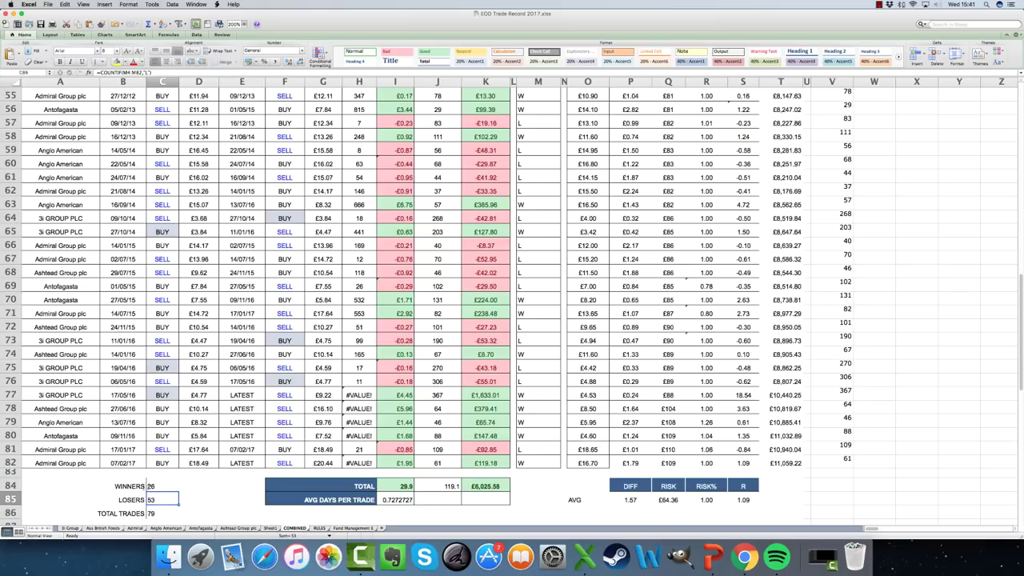
{"action": "left_click", "coordinate": [159, 485]}
{"action": "scroll", "coordinate": [240, 496], "scroll_direction": "down", "scroll_amount": 4}
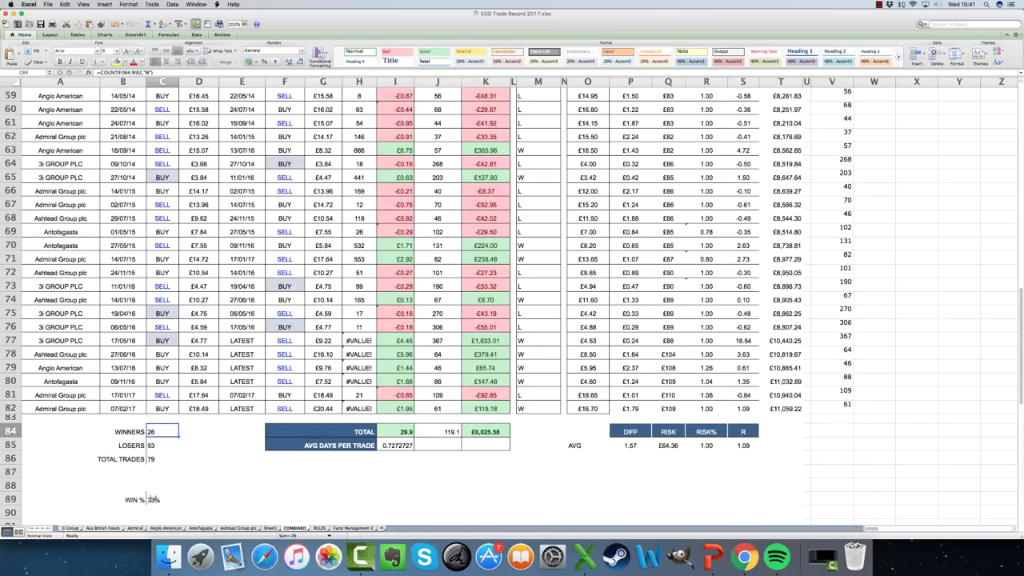
{"action": "scroll", "coordinate": [157, 498], "scroll_direction": "up", "scroll_amount": 5}
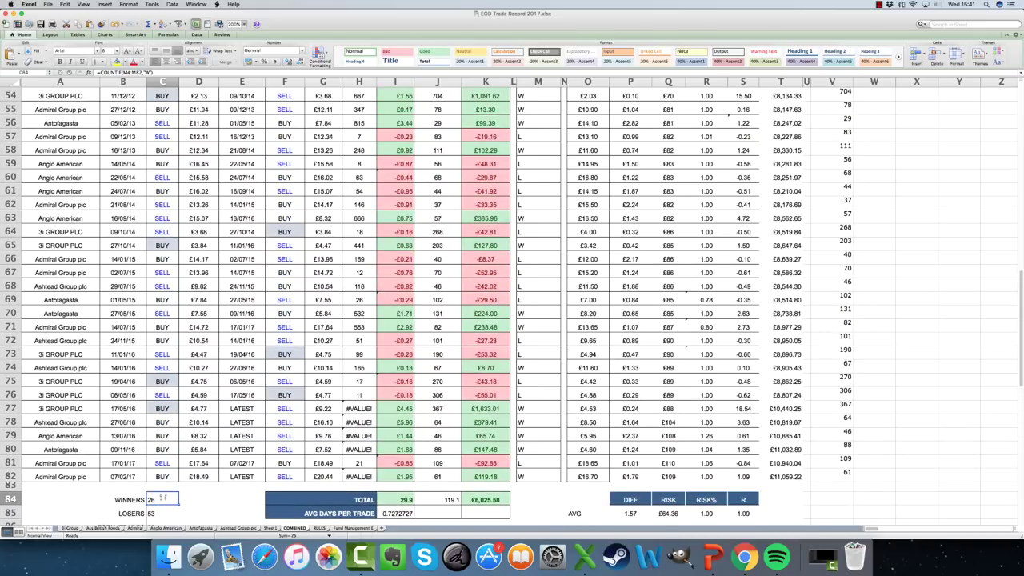
{"action": "scroll", "coordinate": [162, 497], "scroll_direction": "down", "scroll_amount": 4}
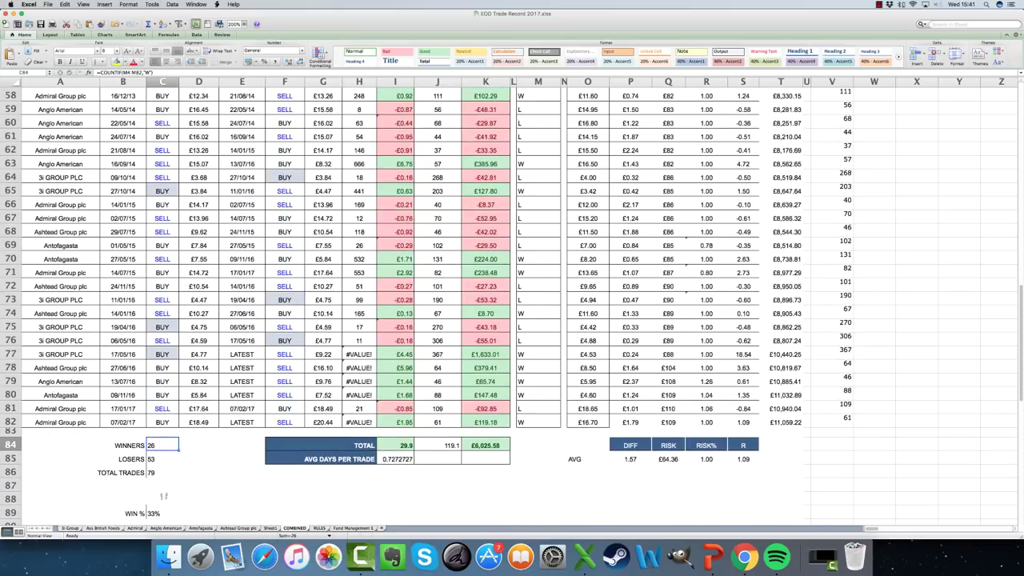
{"action": "left_click", "coordinate": [155, 512]}
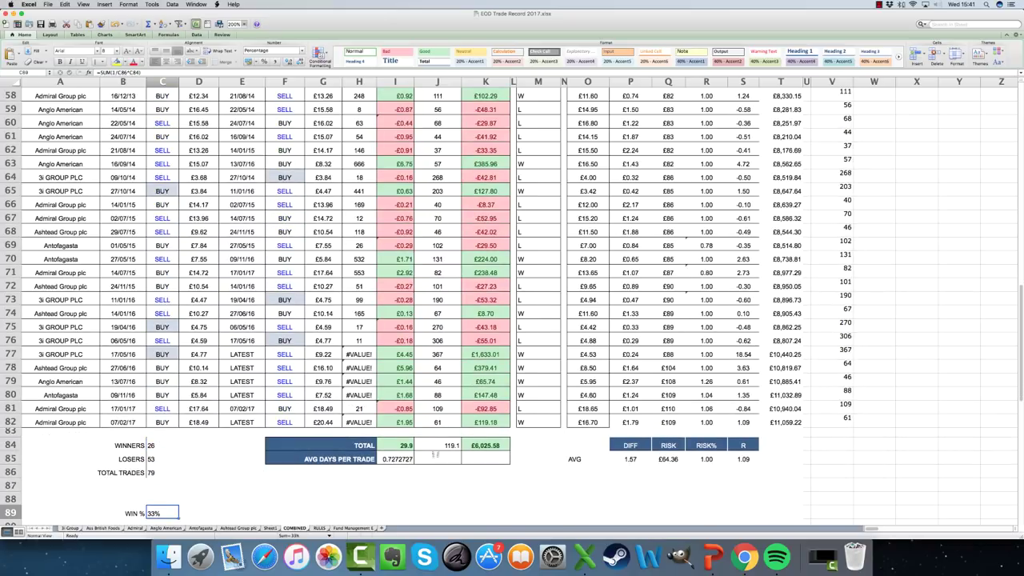
- Check the total profit in K84 and look through the £PROFIT column across the whole trade record
{"action": "left_click", "coordinate": [465, 446]}
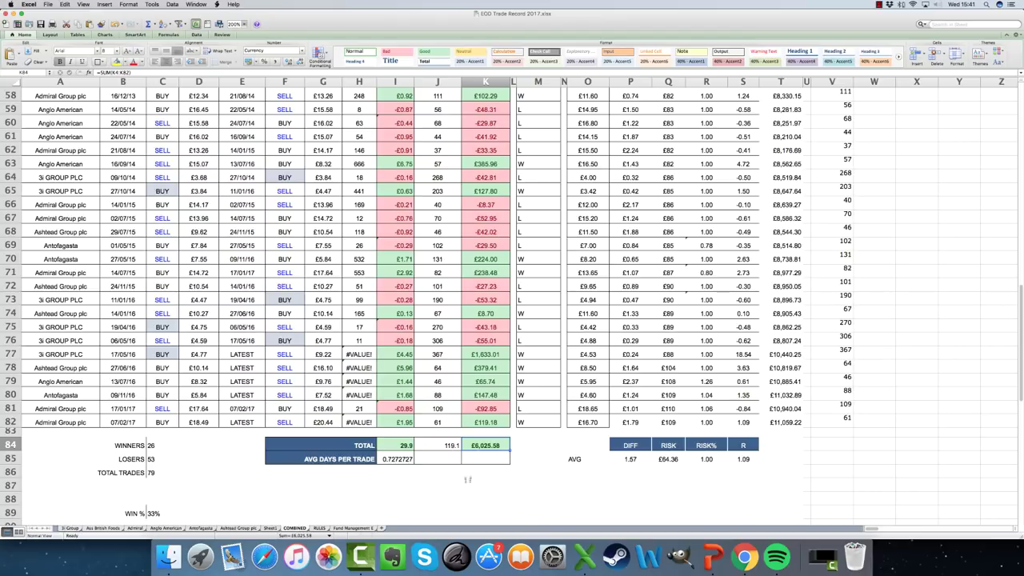
{"action": "scroll", "coordinate": [473, 477], "scroll_direction": "up", "scroll_amount": 10}
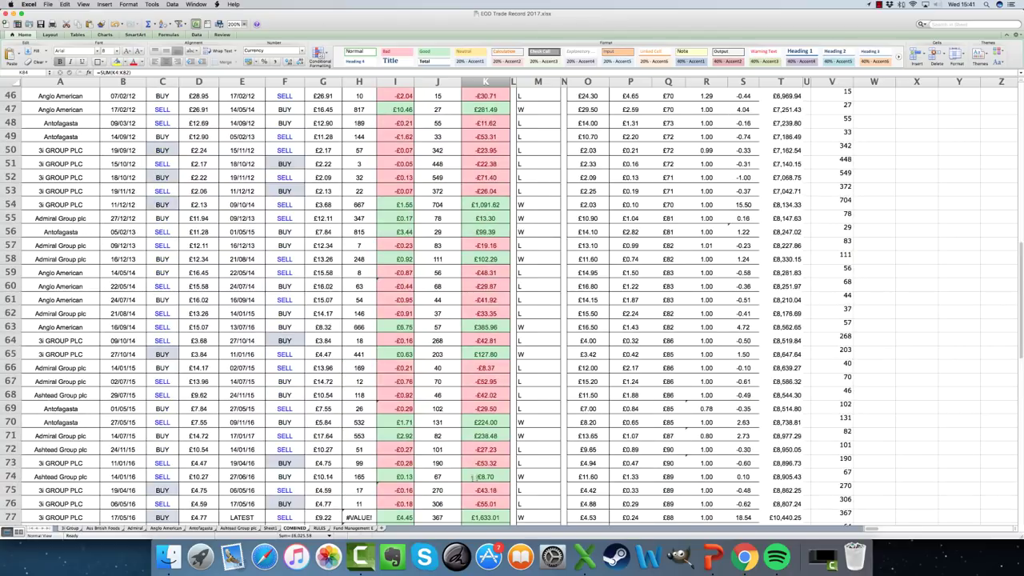
{"action": "scroll", "coordinate": [472, 476], "scroll_direction": "up", "scroll_amount": 8}
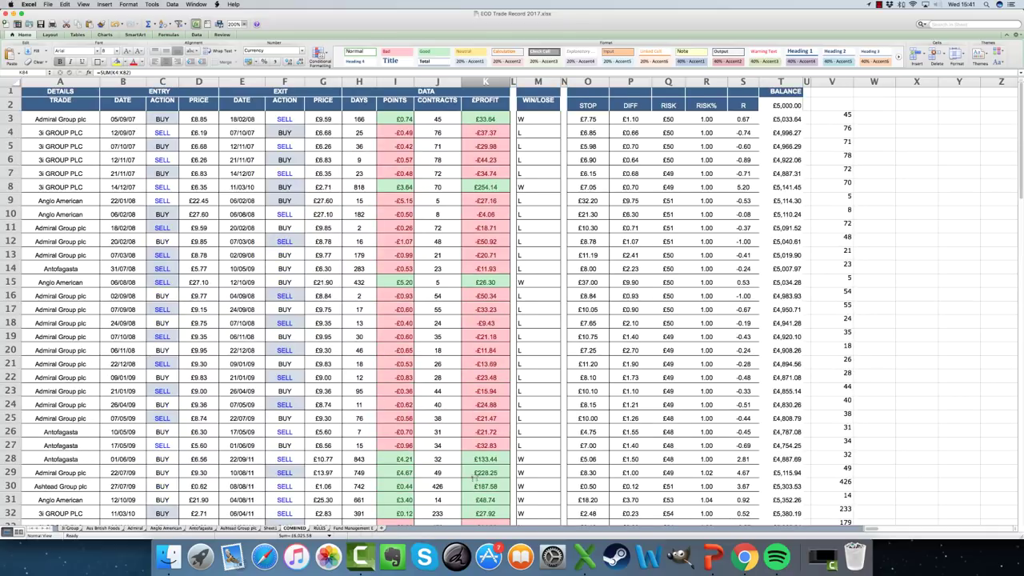
{"action": "scroll", "coordinate": [472, 477], "scroll_direction": "down", "scroll_amount": 15}
{"action": "scroll", "coordinate": [473, 477], "scroll_direction": "down", "scroll_amount": 15}
{"action": "scroll", "coordinate": [473, 477], "scroll_direction": "up", "scroll_amount": 20}
- Highlight the losing run K16:K27 in the £PROFIT column again and compare it with the total profit in K84
{"action": "left_click_drag", "start_coordinate": [502, 296], "coordinate": [489, 444]}
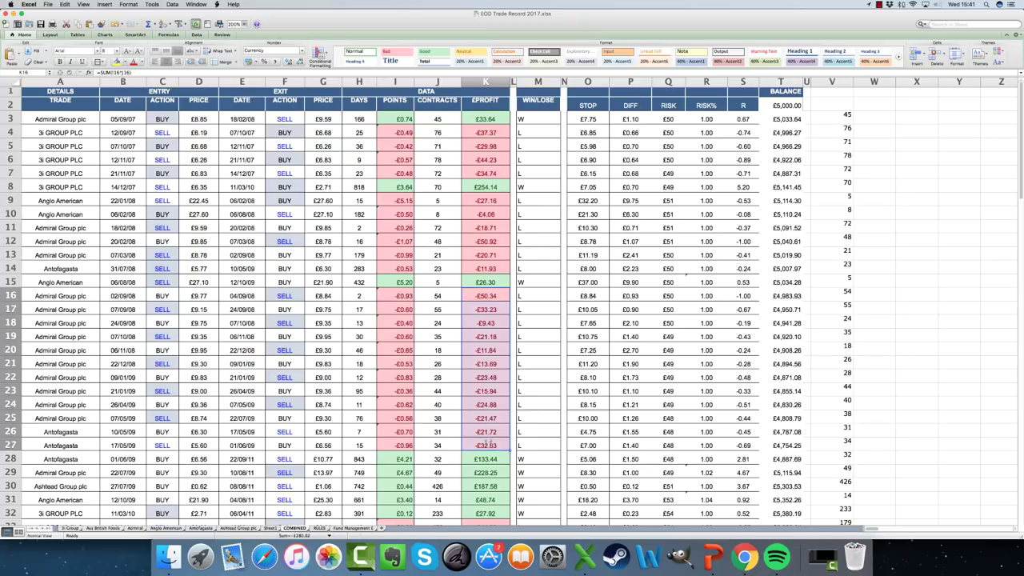
{"action": "scroll", "coordinate": [488, 442], "scroll_direction": "down", "scroll_amount": 8}
{"action": "scroll", "coordinate": [488, 442], "scroll_direction": "down", "scroll_amount": 8}
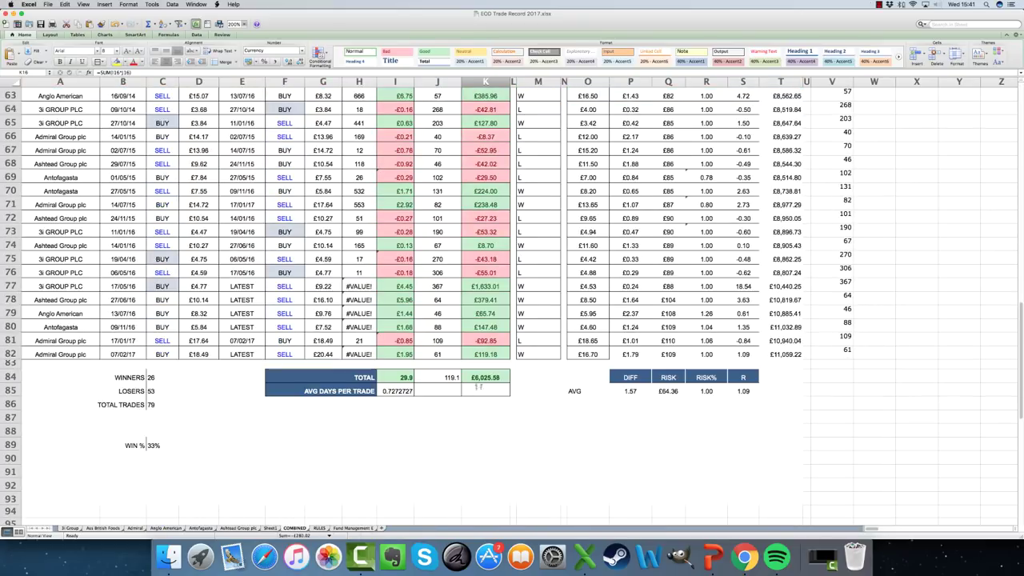
{"action": "left_click", "coordinate": [482, 382]}
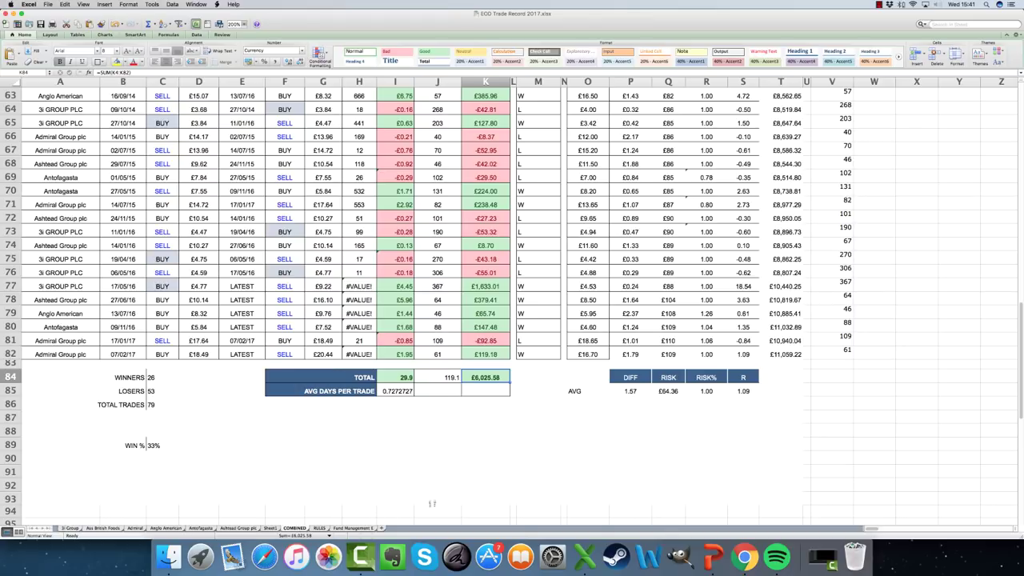
{"action": "scroll", "coordinate": [509, 497], "scroll_direction": "up", "scroll_amount": 15}
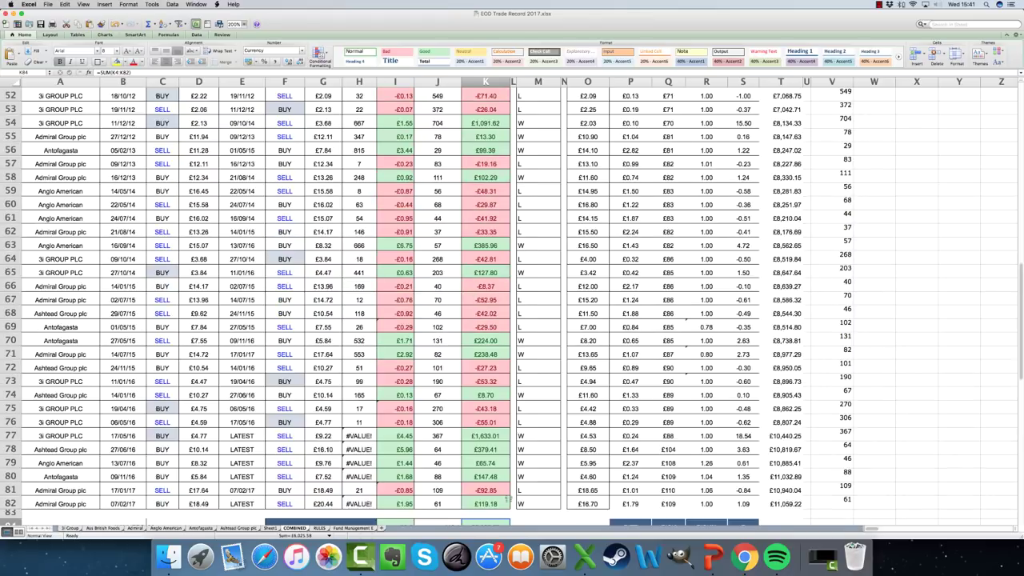